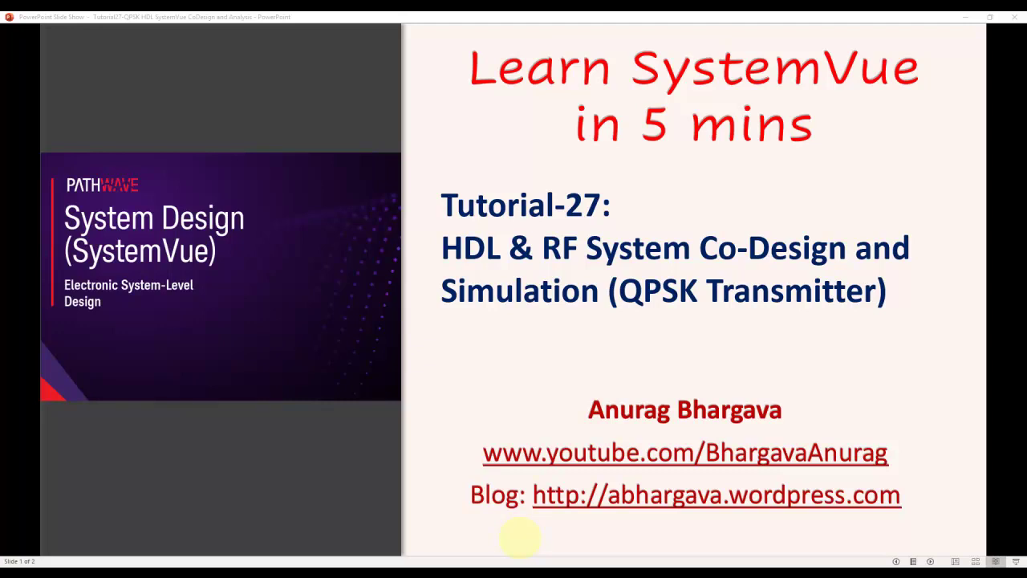
left_click(447, 411)
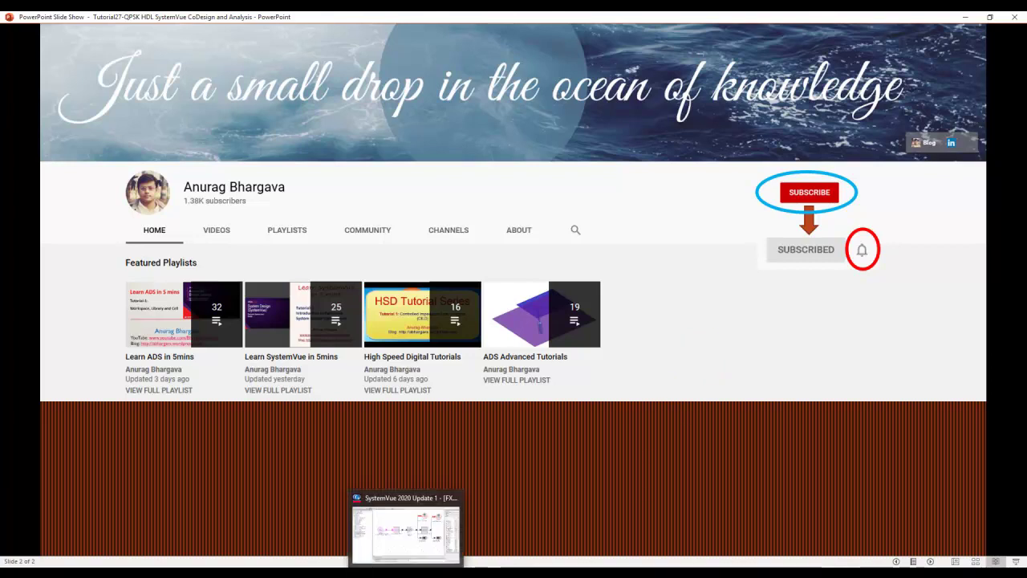
Run the FXPMod_RFSystem HDL co-simulation in SystemVue, opening two Digital Demod analyzer windows
left_click(414, 552)
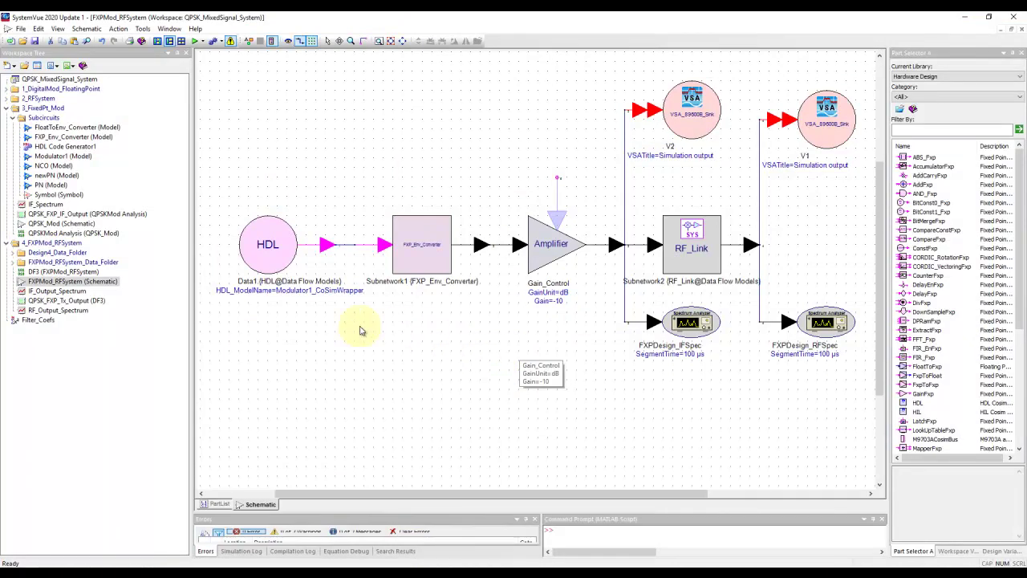
left_click(195, 41)
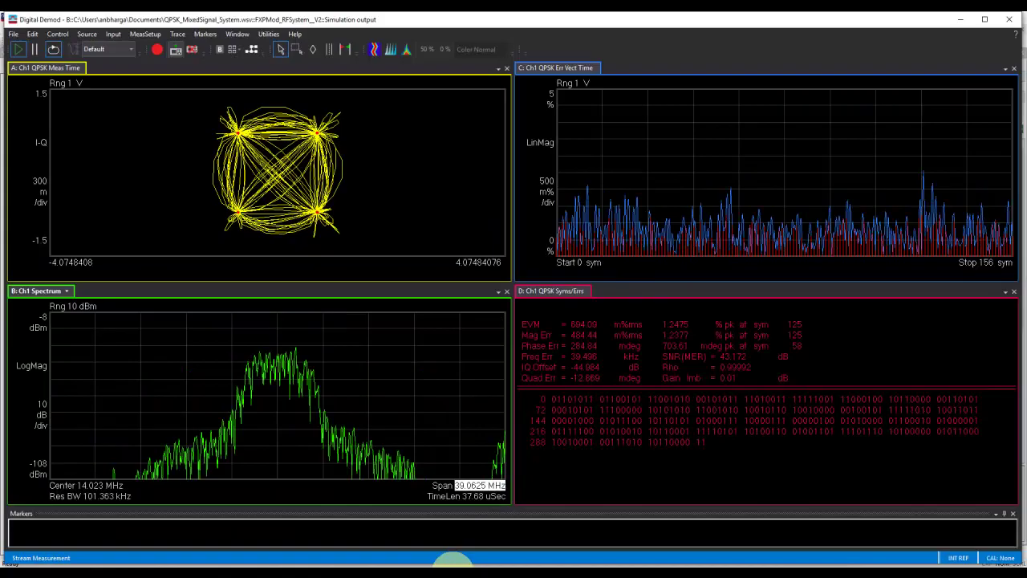
left_click(473, 550)
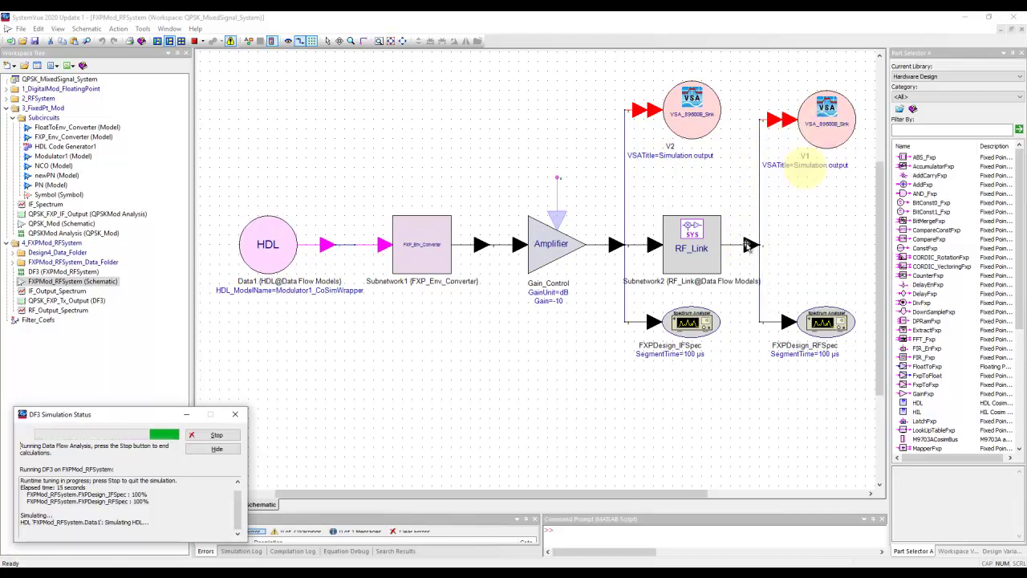
Set the RF output analyzer's spectrum span to 20 MHz
mouse_move(478, 565)
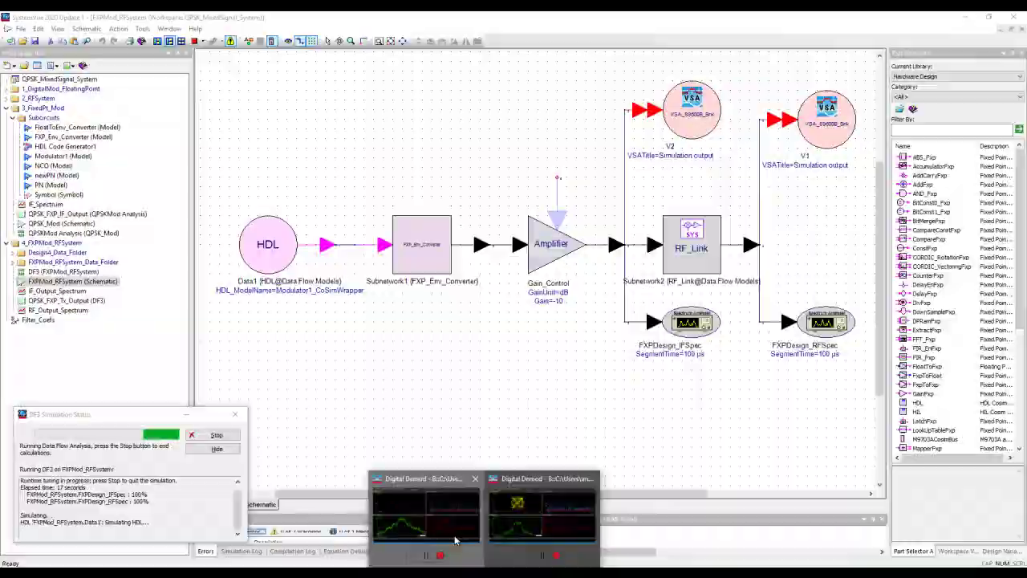
left_click(454, 532)
type("20")
key("Return")
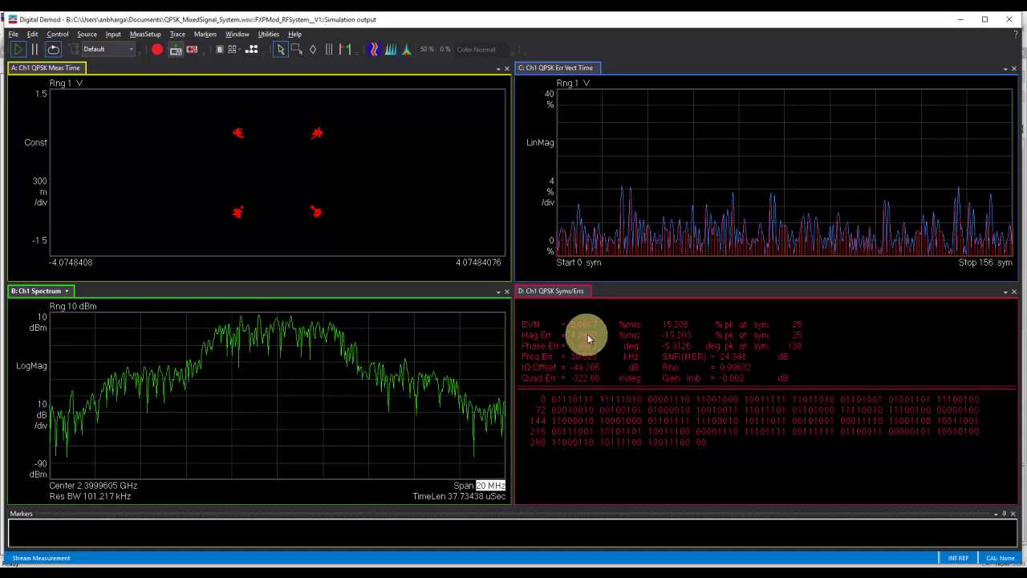
Compare the IF output analyzer's constellation and EVM, then return to SystemVue's simulation status
mouse_move(484, 571)
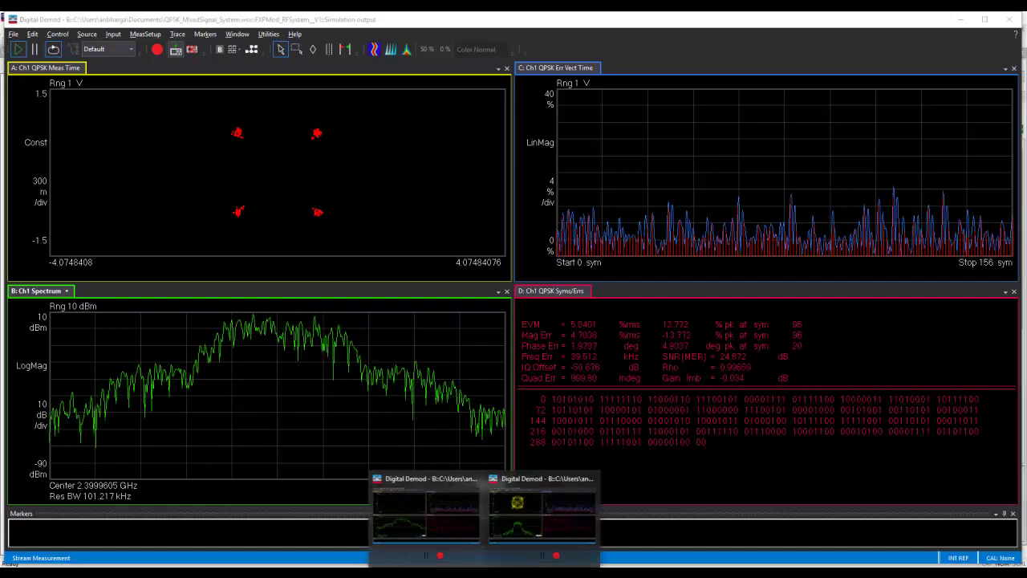
left_click(526, 538)
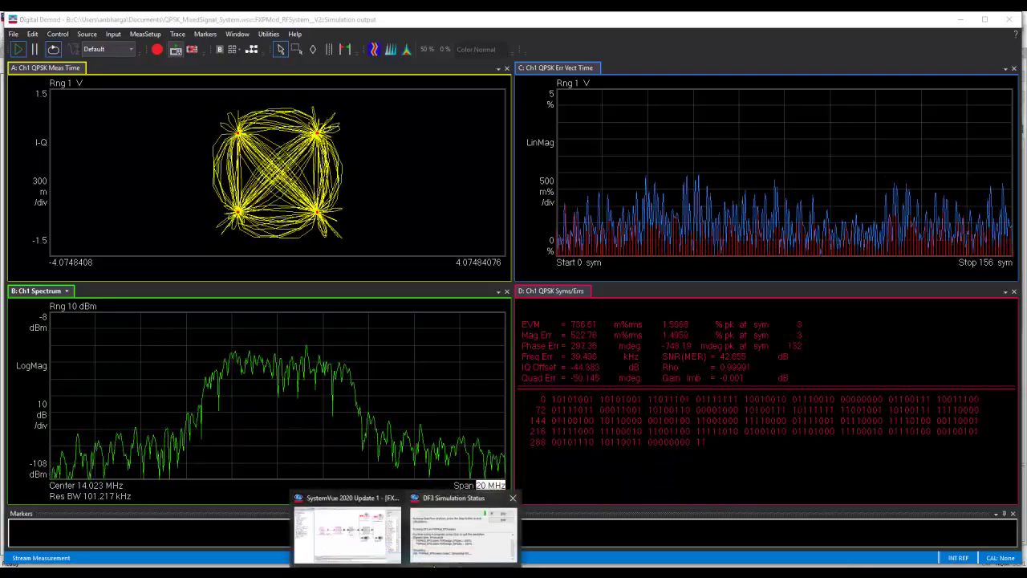
left_click(461, 551)
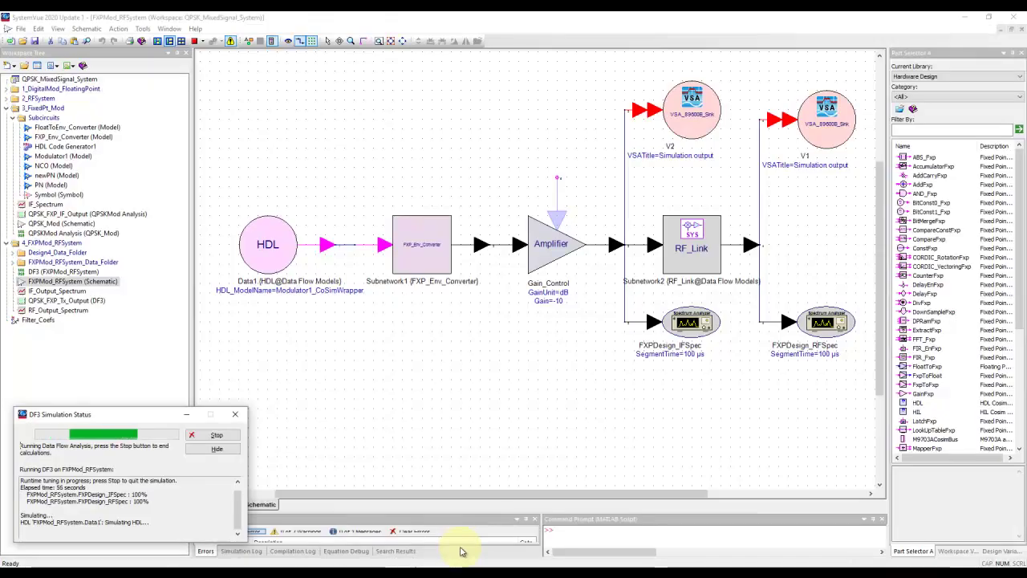
Stop the DF3 simulation and open Design1 from the 1_DigitalMod_FloatingPoint folder
left_click(217, 434)
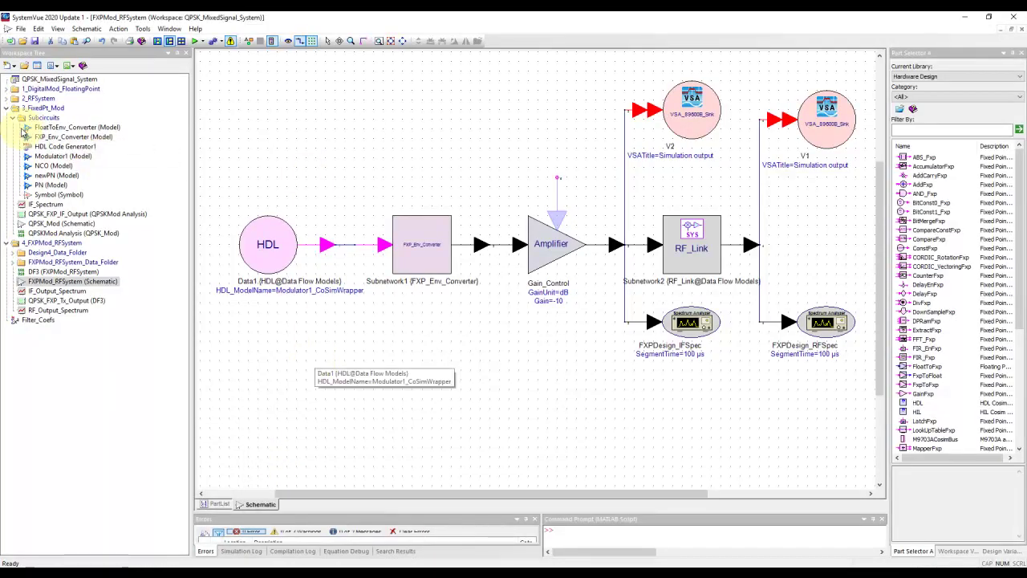
left_click(12, 118)
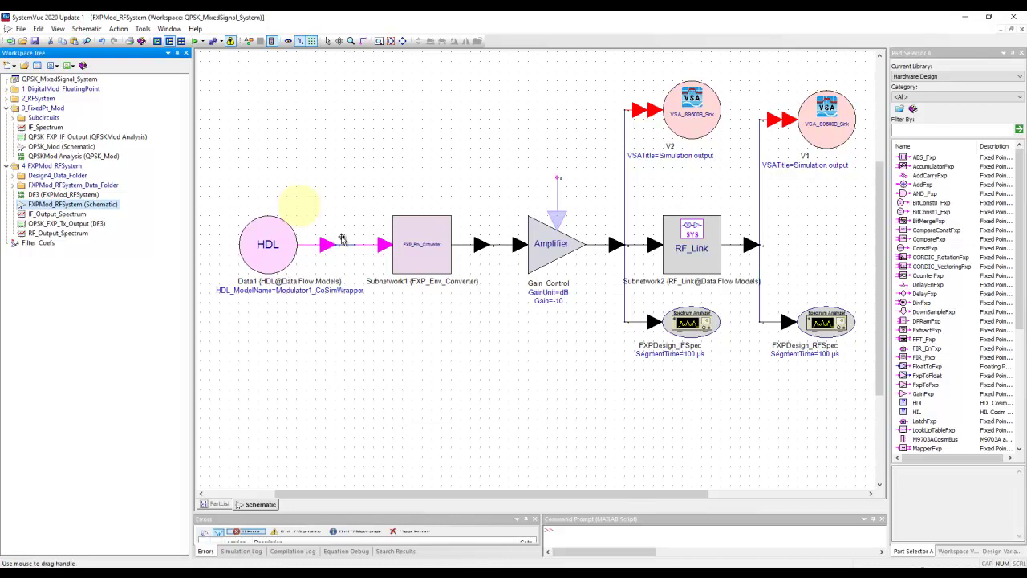
left_click(7, 88)
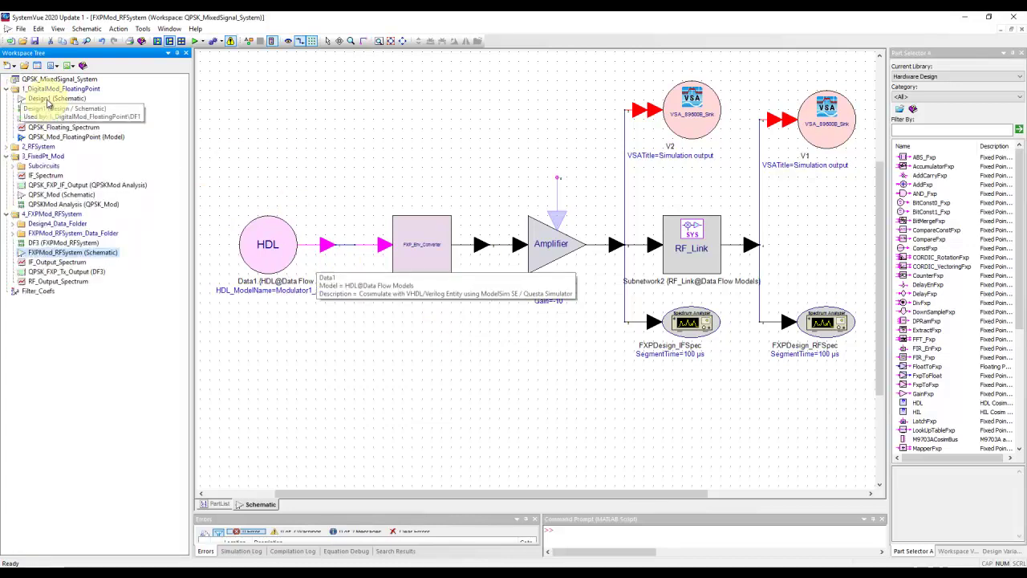
double_click(30, 98)
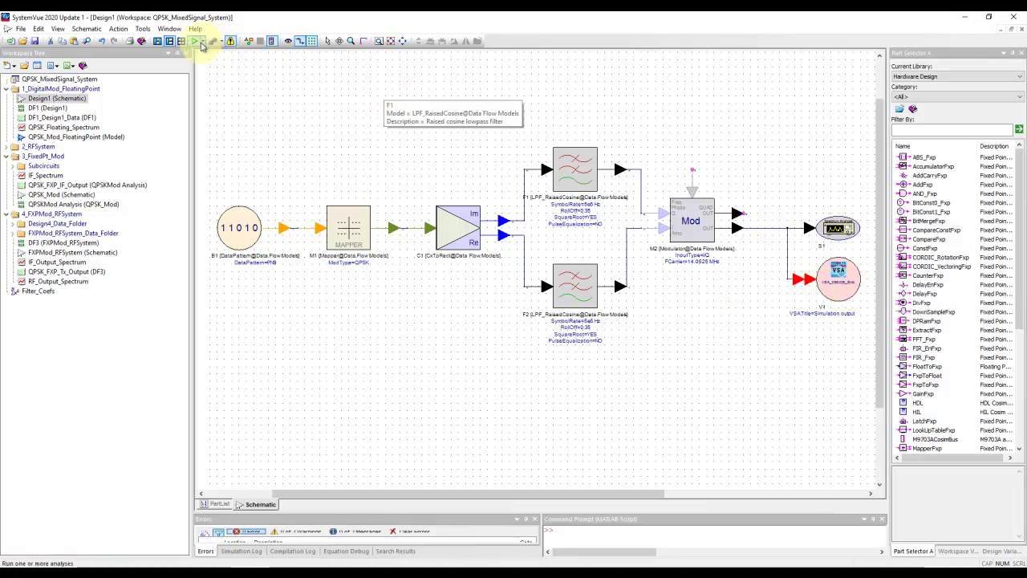
Simulate floating-point Design1, review its ~0.84% EVM constellation, close the analyzer and stop
left_click(196, 41)
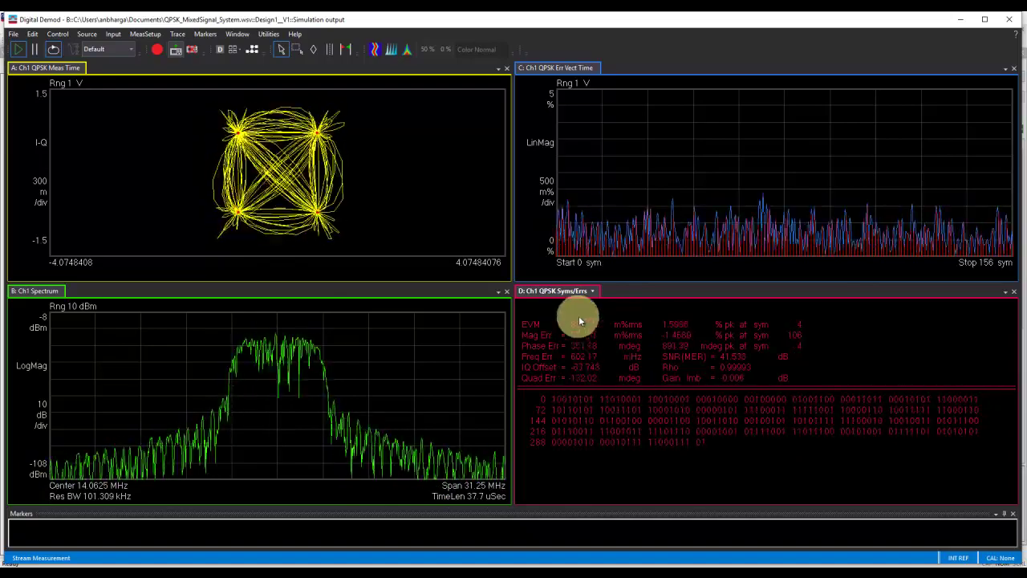
left_click(1009, 23)
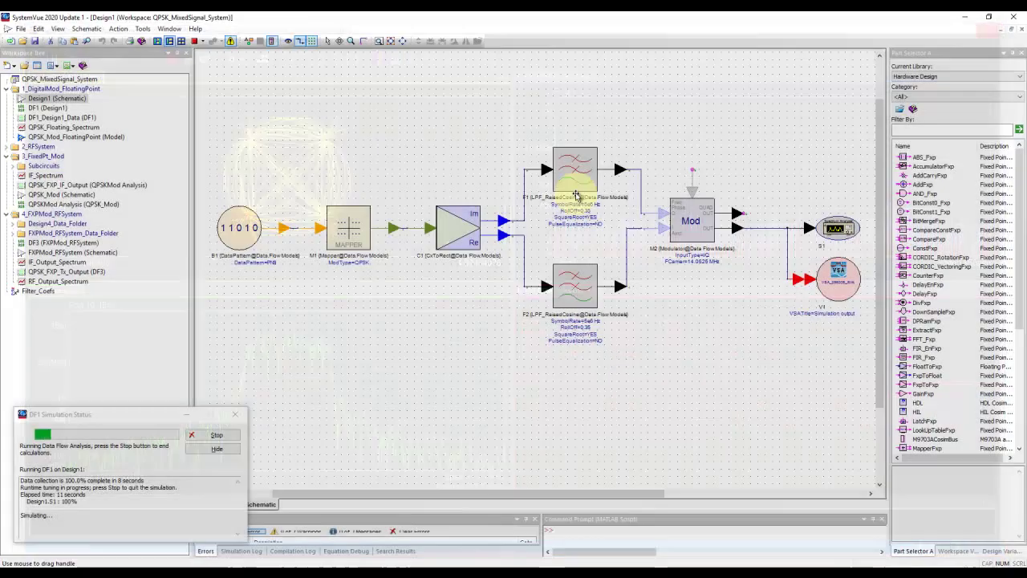
left_click(218, 435)
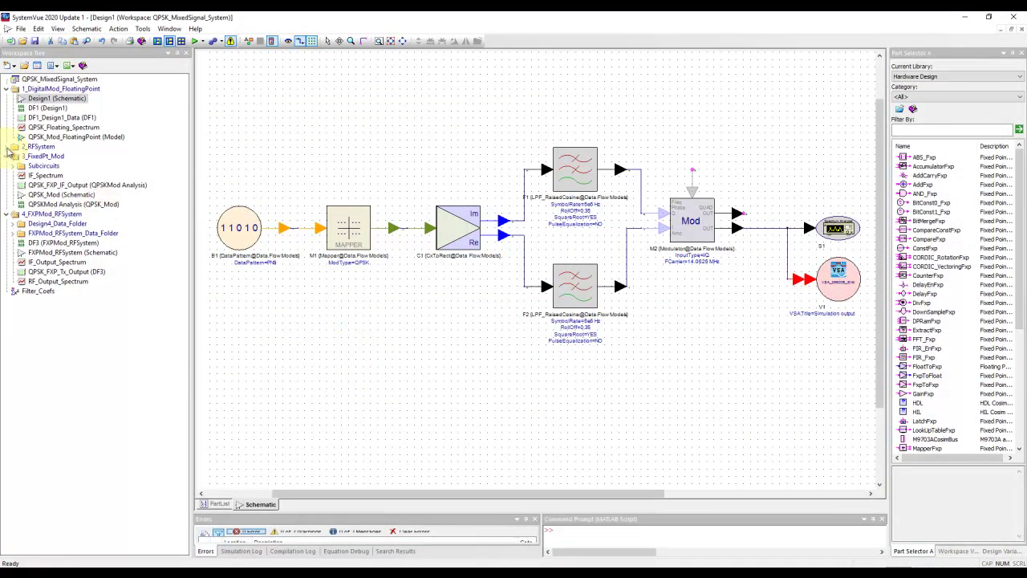
Open the 2_RFSystem Design2 schematic plus its Path1_CNF and Path1_CGAIN graphs
left_click(8, 147)
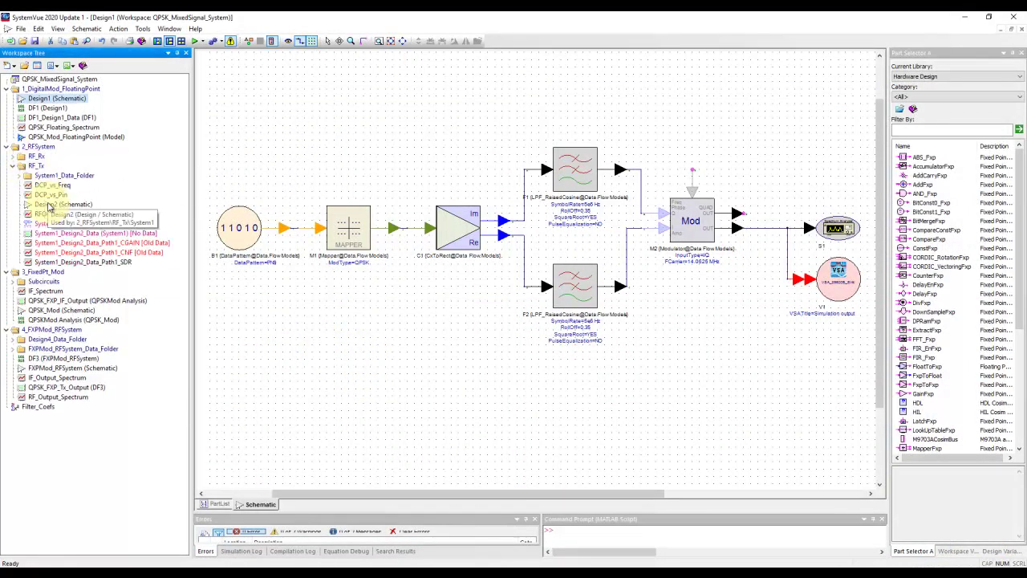
double_click(50, 205)
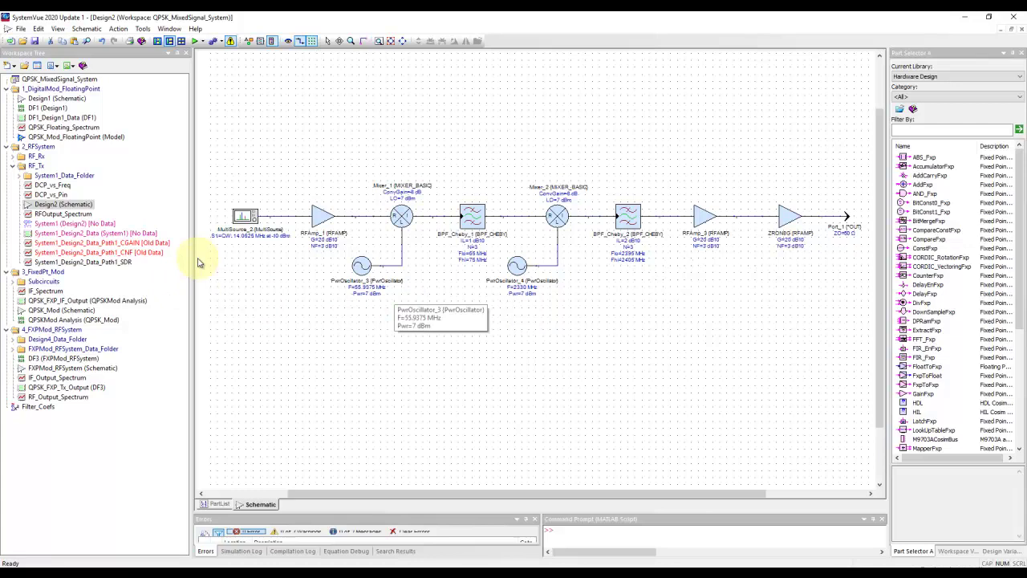
double_click(129, 252)
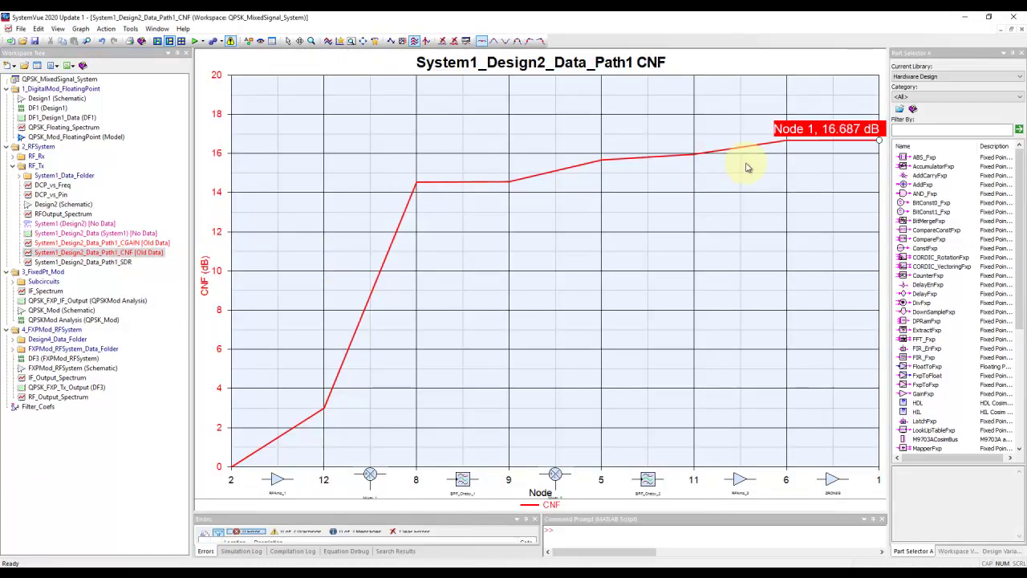
double_click(129, 243)
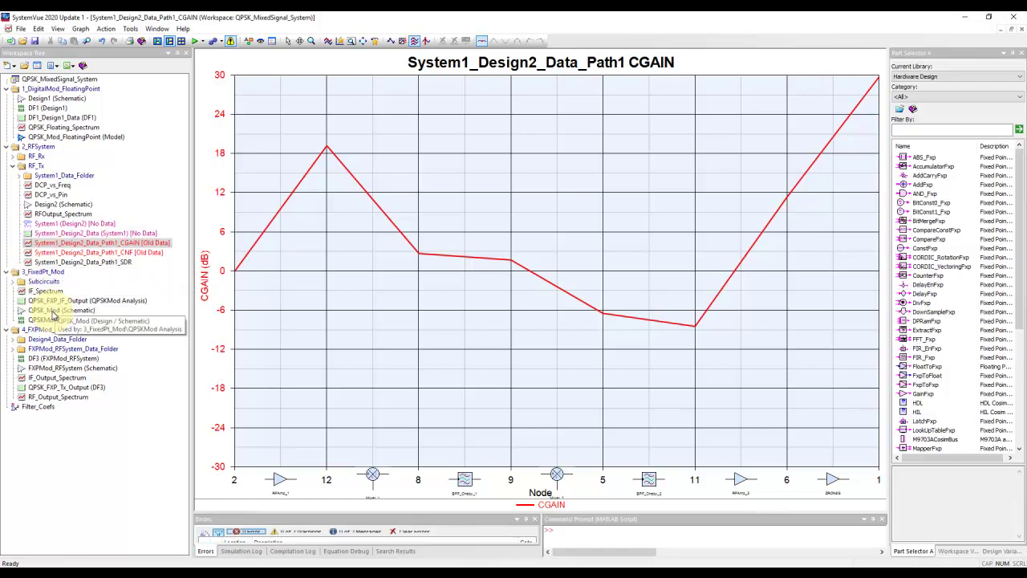
Open QPSK_Mod and inspect the HDL block's VHDL and testbench files in its Properties
double_click(53, 311)
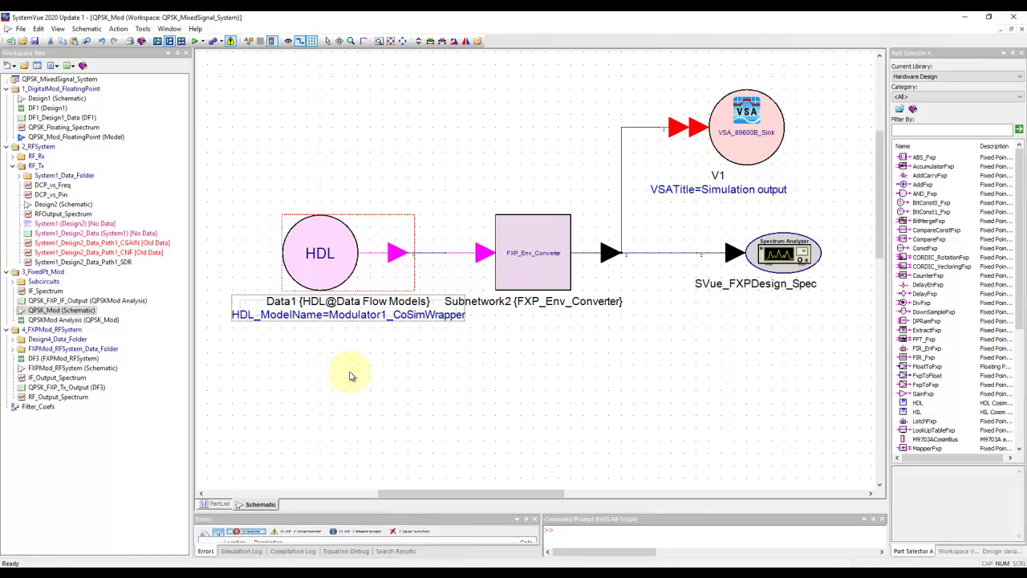
double_click(315, 274)
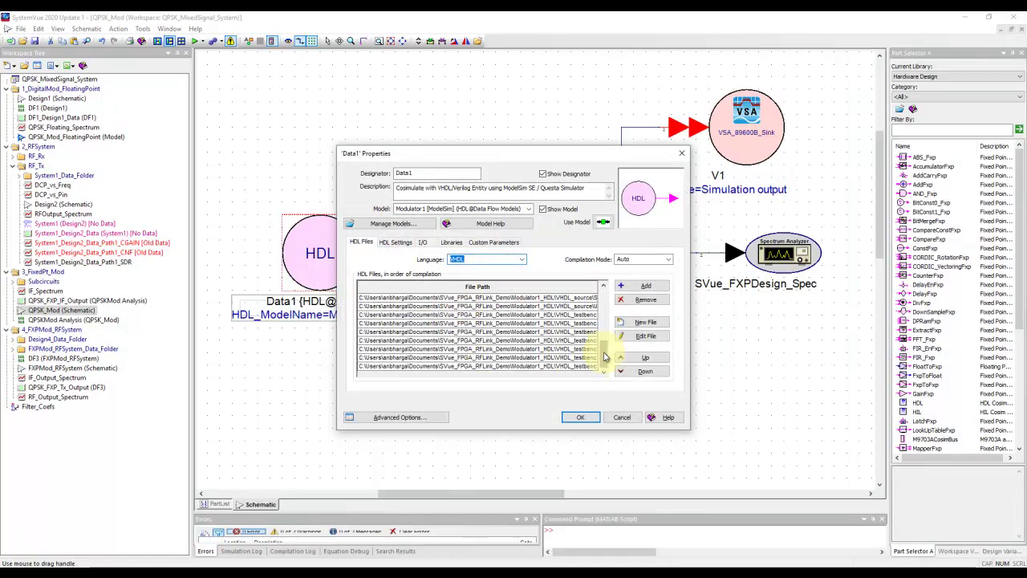
mouse_move(603, 351)
left_mouse_down()
mouse_move(605, 306)
mouse_move(605, 359)
left_mouse_up()
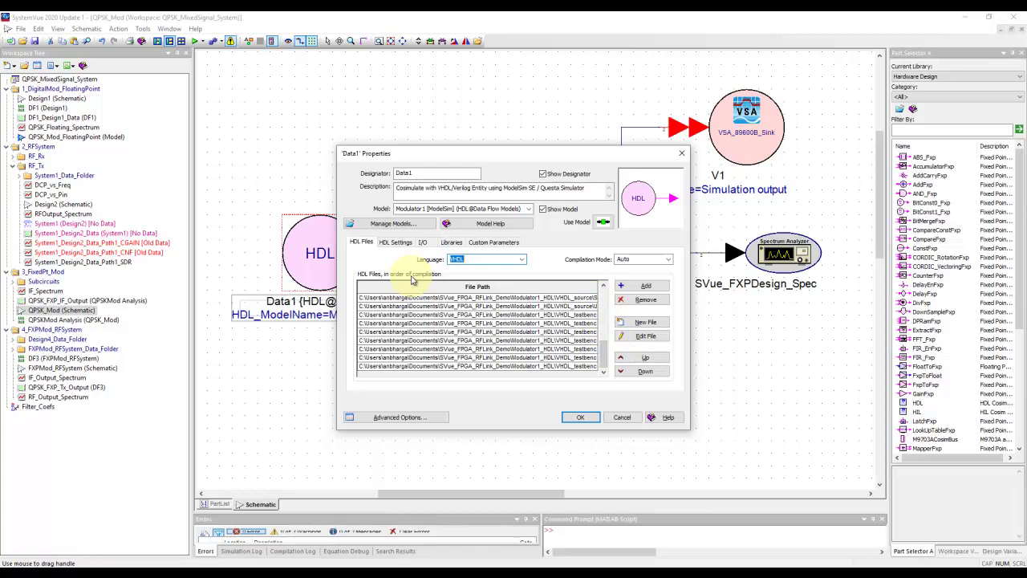
left_click(578, 416)
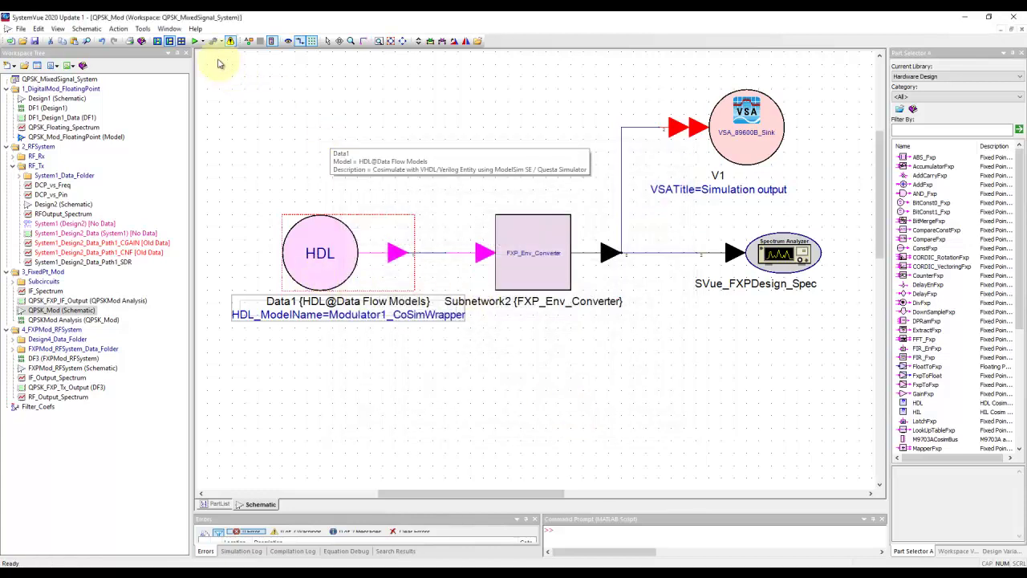
Run the QPSK_Mod co-simulation, set the analyzer span to 20 MHz, then stop it
left_click(194, 40)
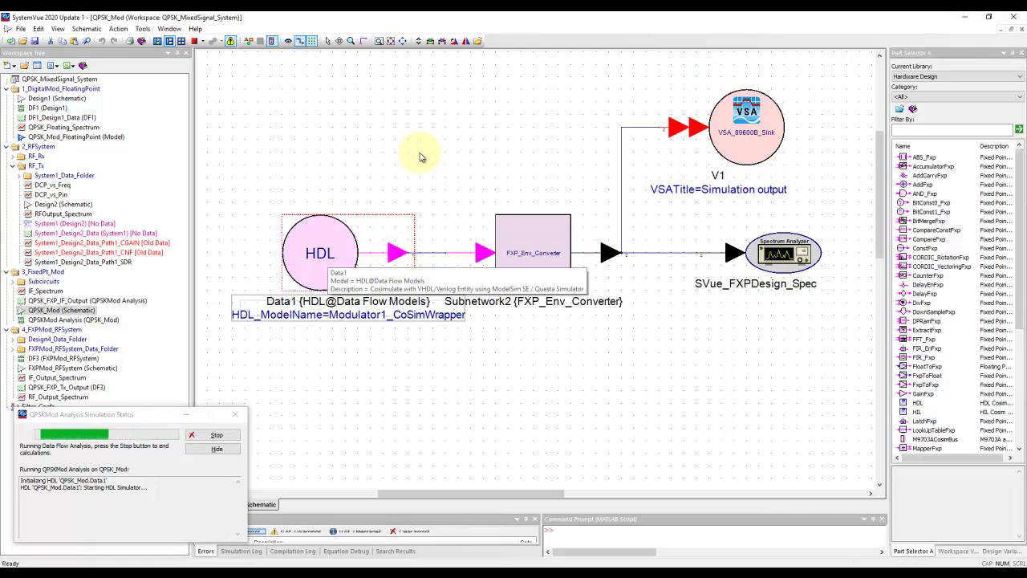
type("20")
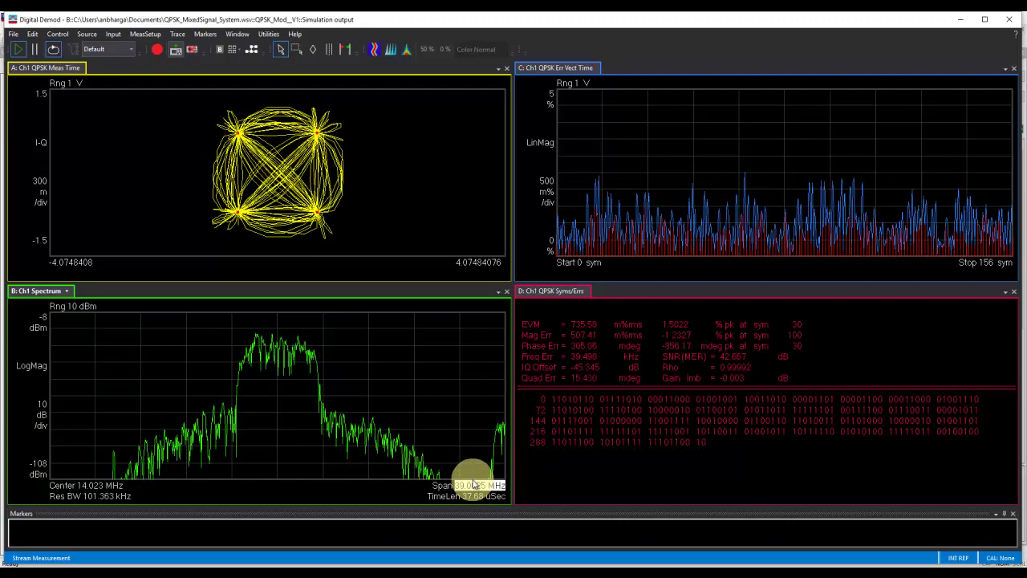
key("Return")
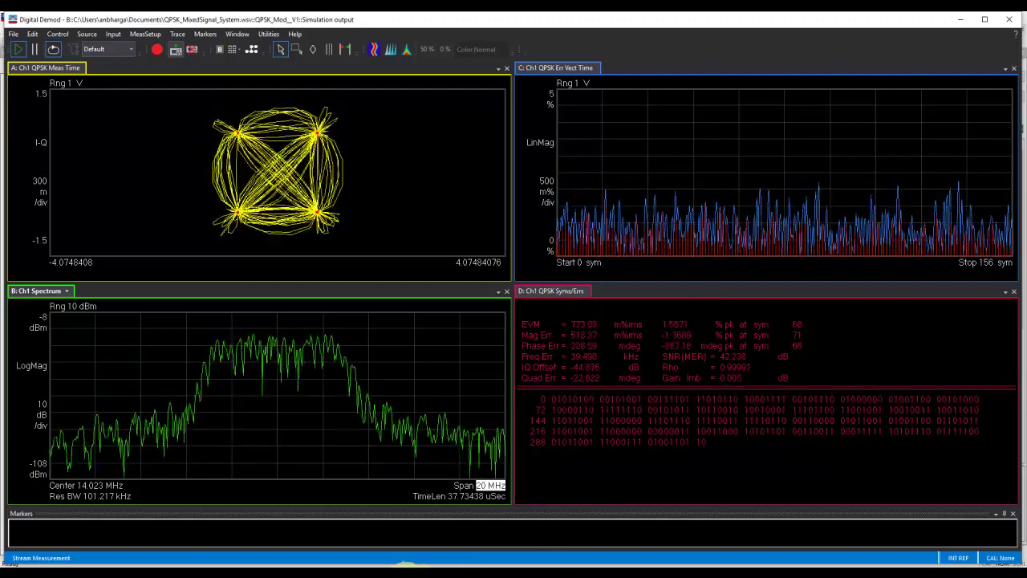
mouse_move(405, 571)
left_click(349, 525)
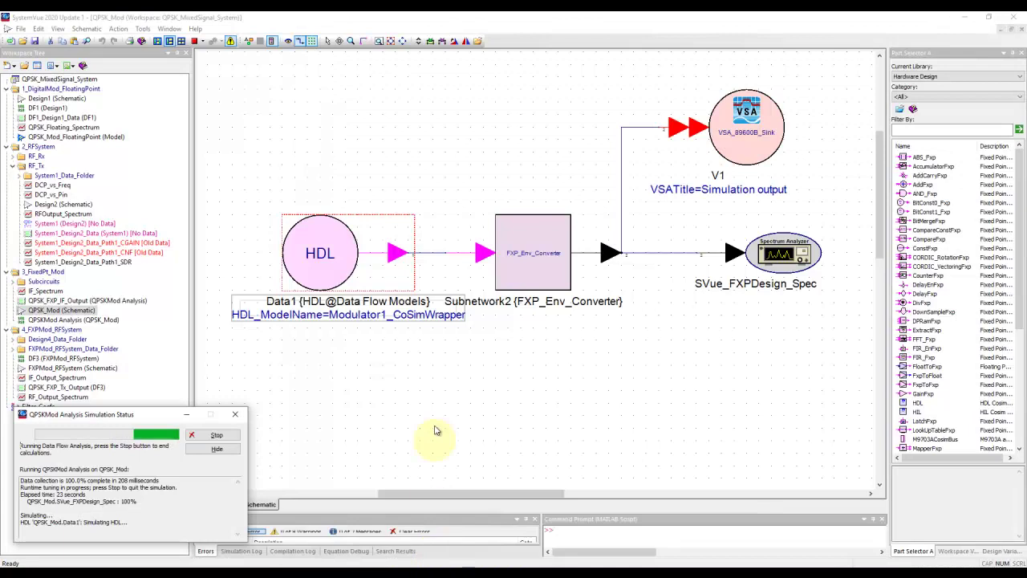
left_click(217, 436)
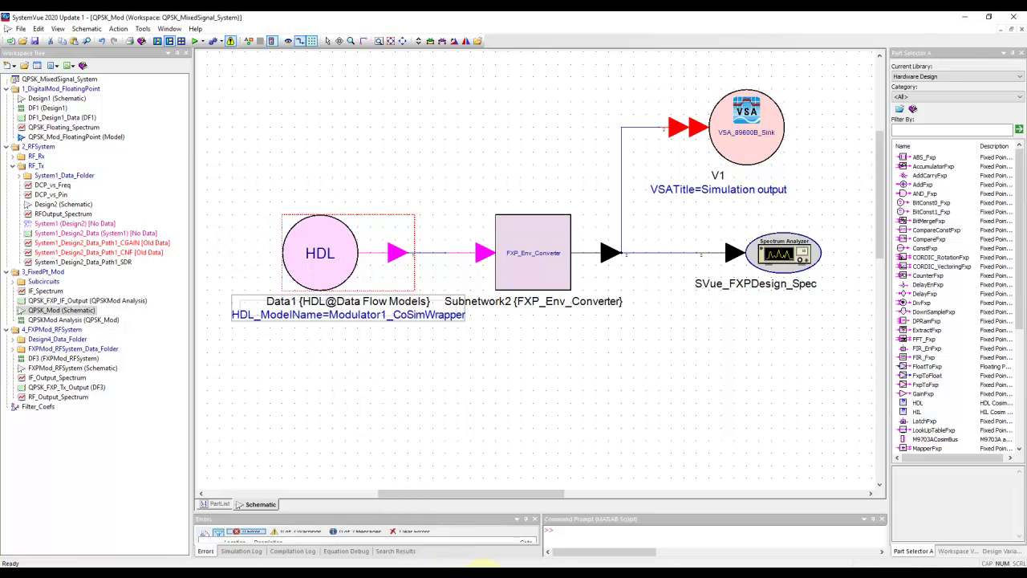
Review the VSA output's 740.19 m%rms EVM, then return to the QPSK_Mod schematic
mouse_move(481, 568)
left_click(585, 534)
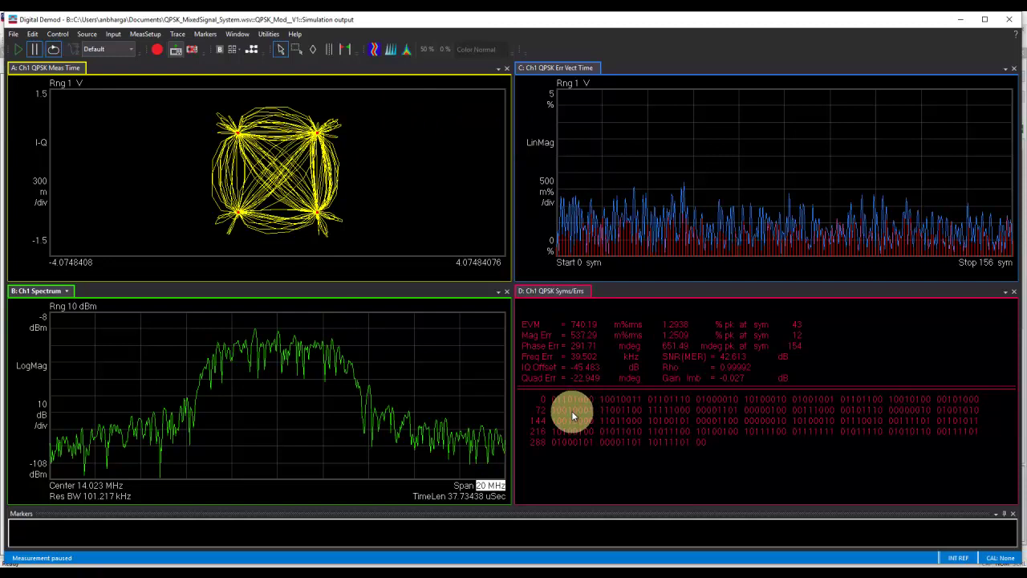
left_click(308, 542)
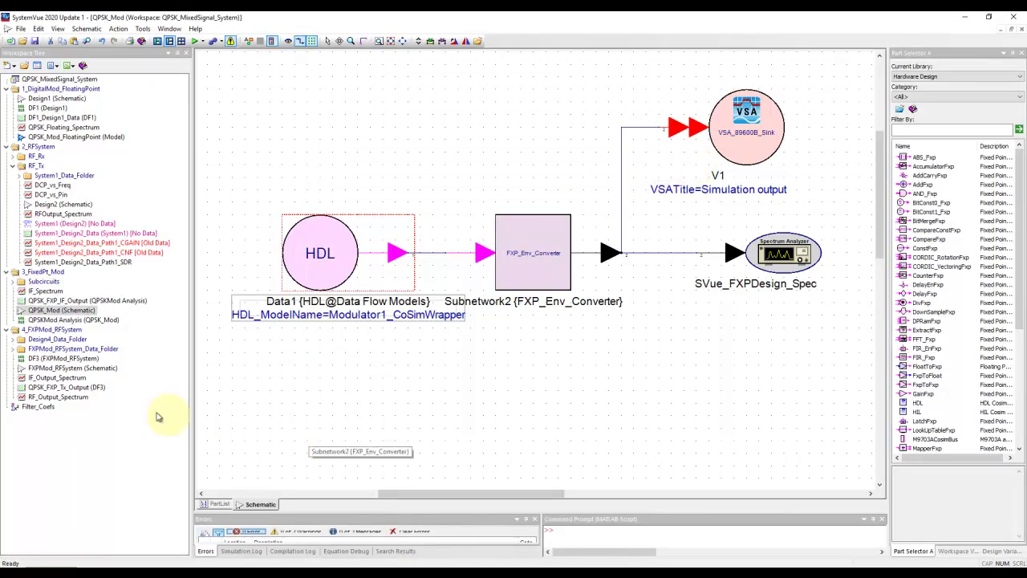
Open FXPMod_RFSystem, inspect the Subnetwork1 and Gain_Control blocks, fit the view, and simulate
double_click(81, 367)
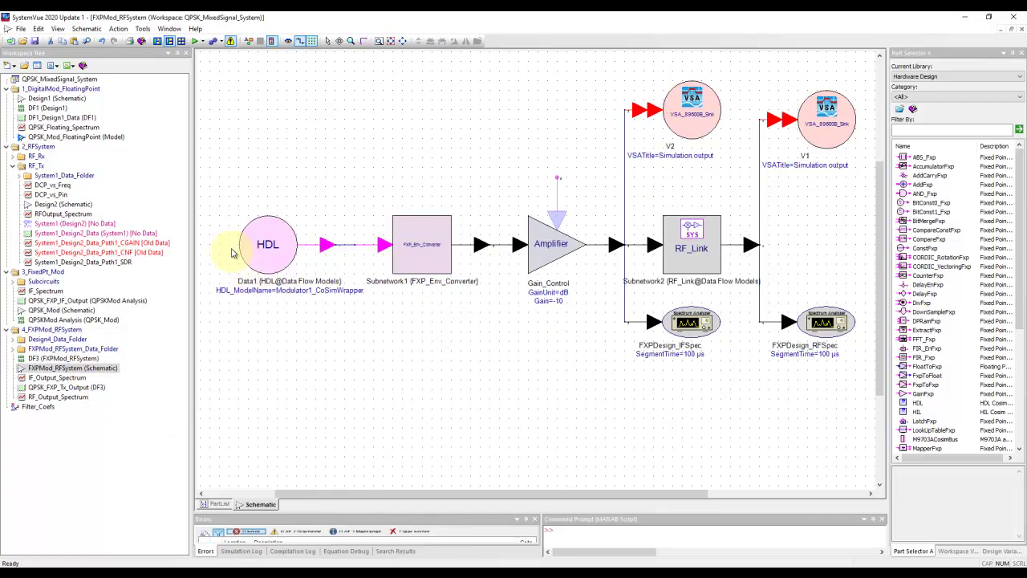
left_click(430, 260)
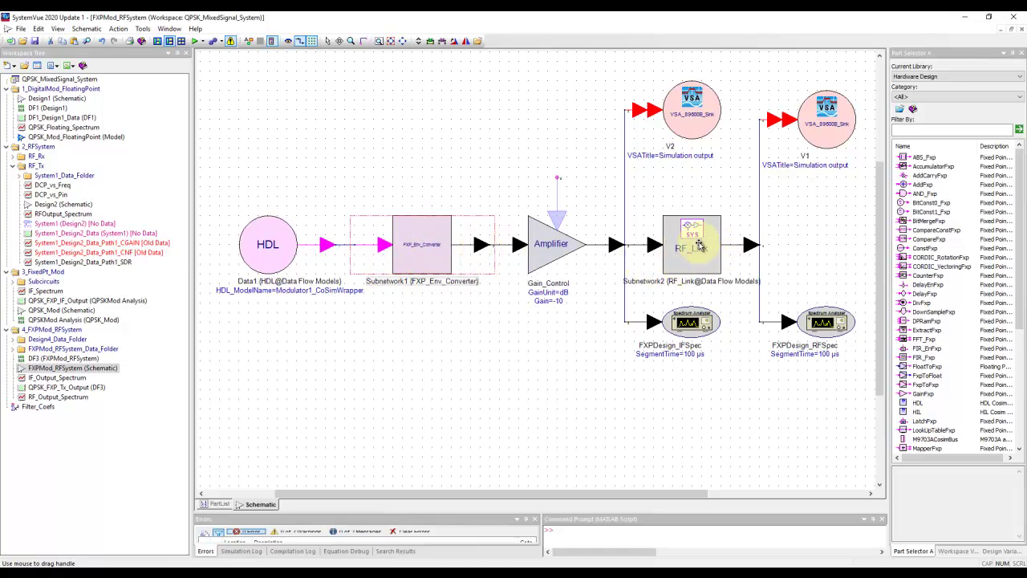
left_click(552, 238)
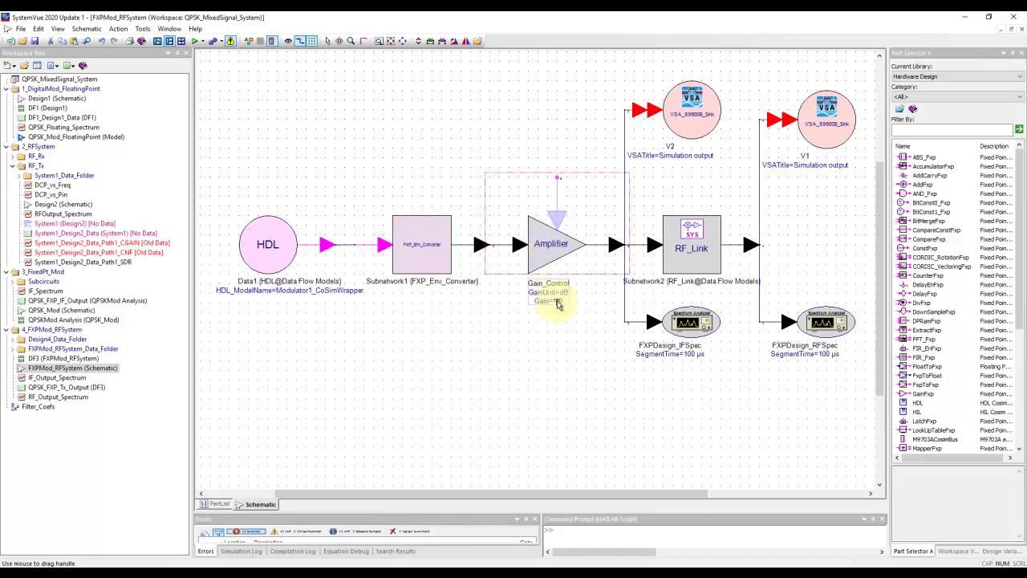
scroll(538, 270, "up", 2)
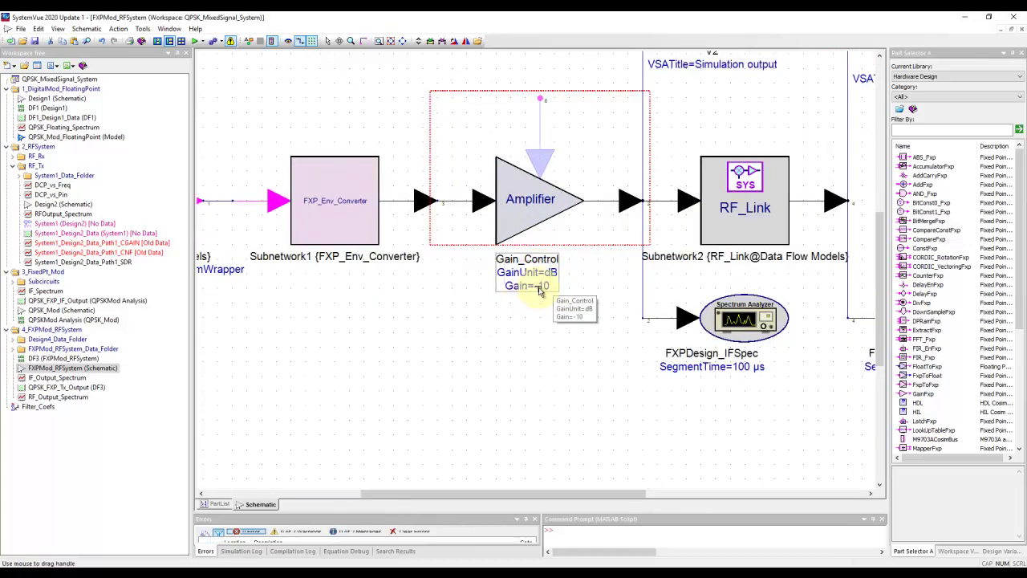
left_click(402, 42)
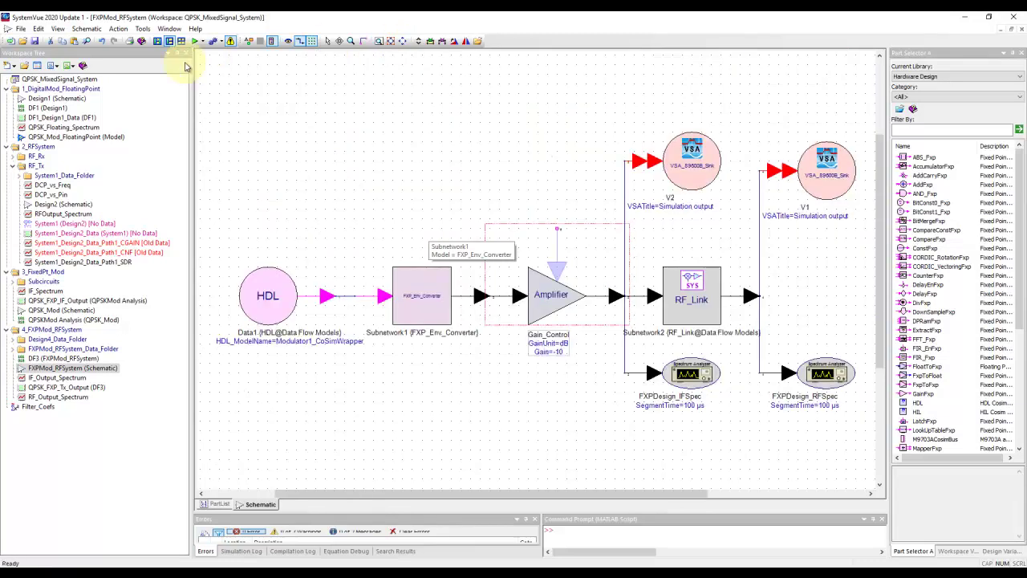
left_click(194, 40)
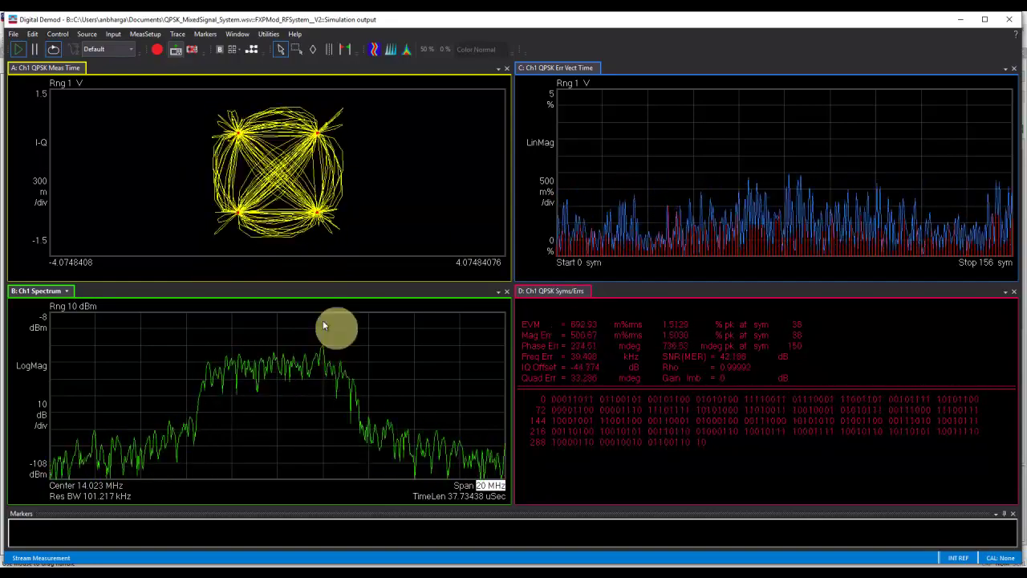
Review the V1 RF output's constellation at about 5.6 %rms EVM, then return to SystemVue
mouse_move(486, 571)
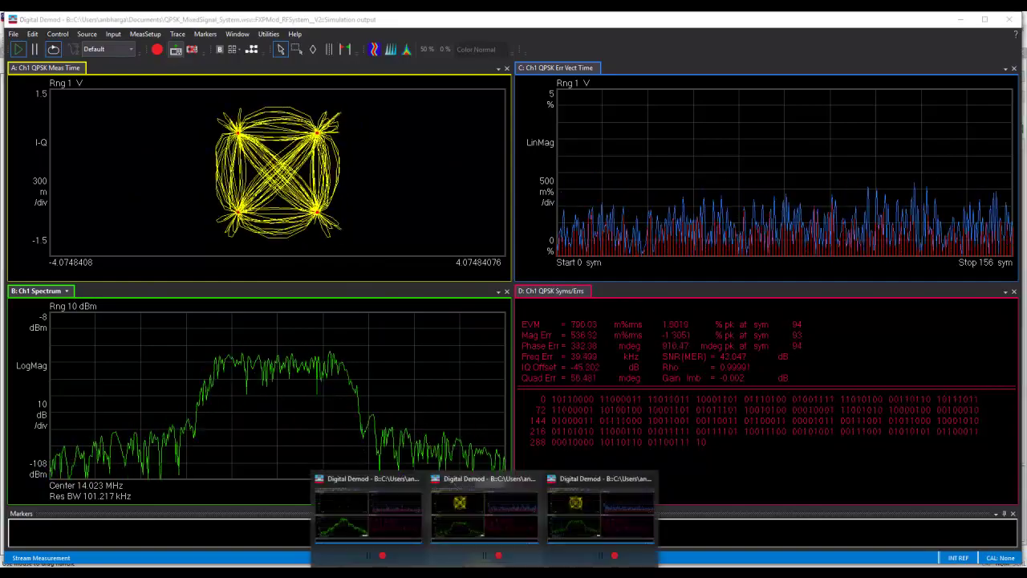
left_click(374, 522)
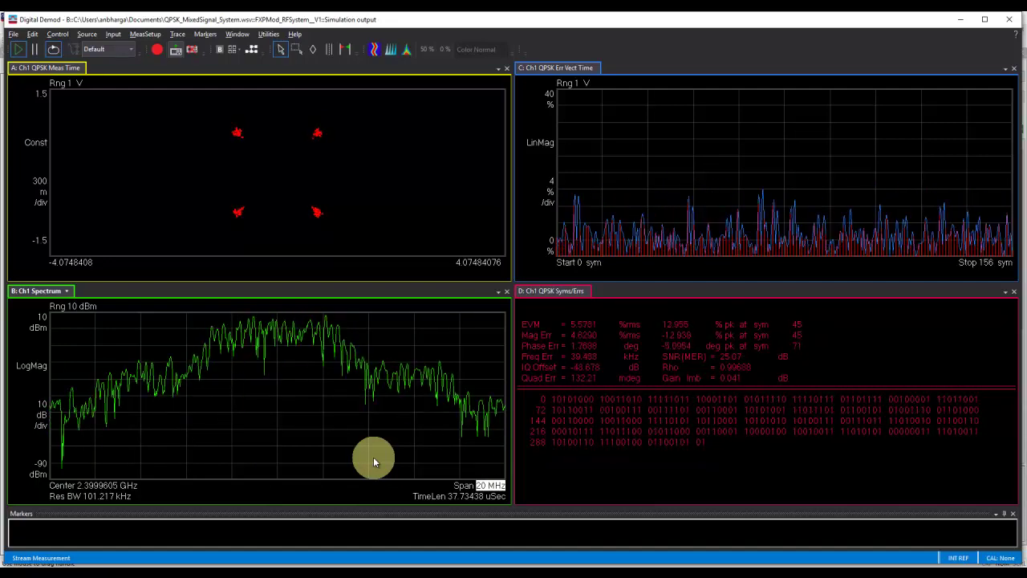
mouse_move(405, 573)
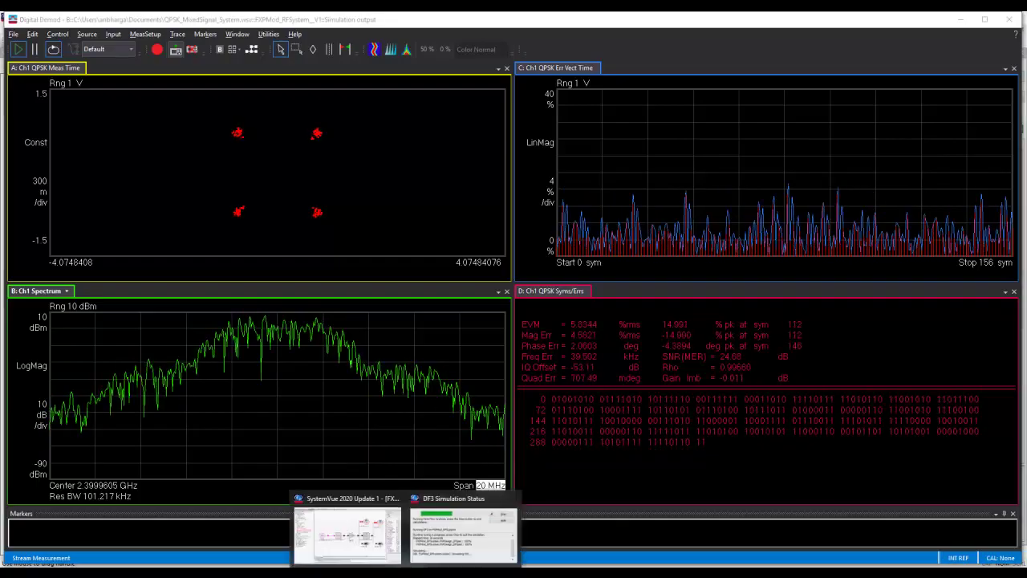
left_click(463, 533)
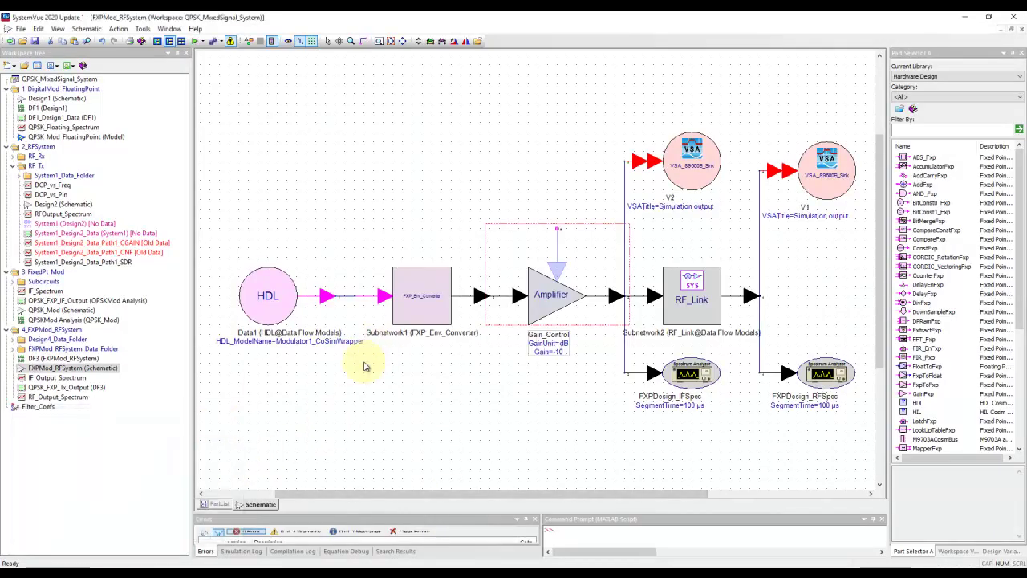
Enable Display HDL simulator Graphical User Interface in the HDL block's settings and rerun
double_click(283, 302)
left_click(394, 241)
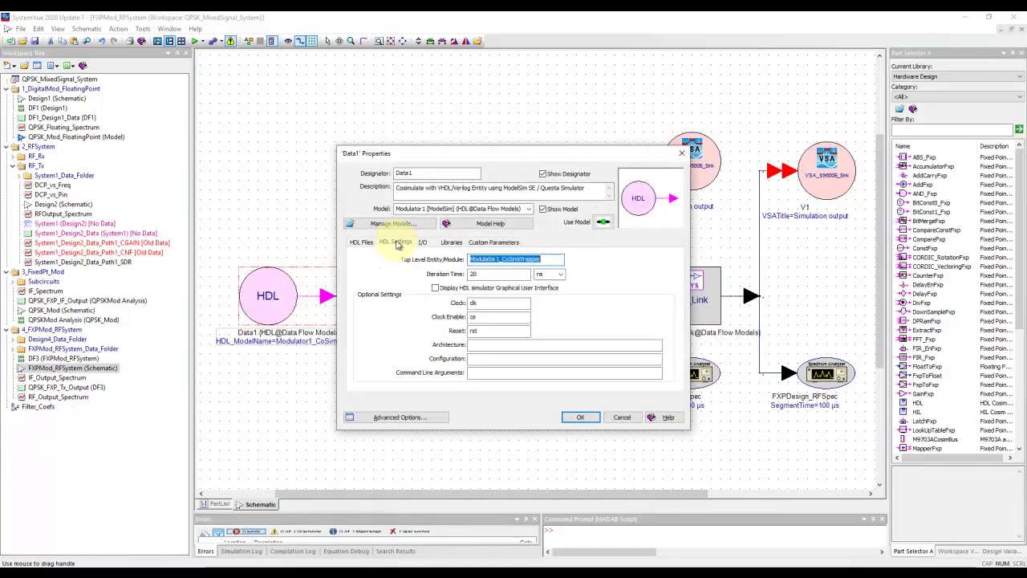
left_click(436, 289)
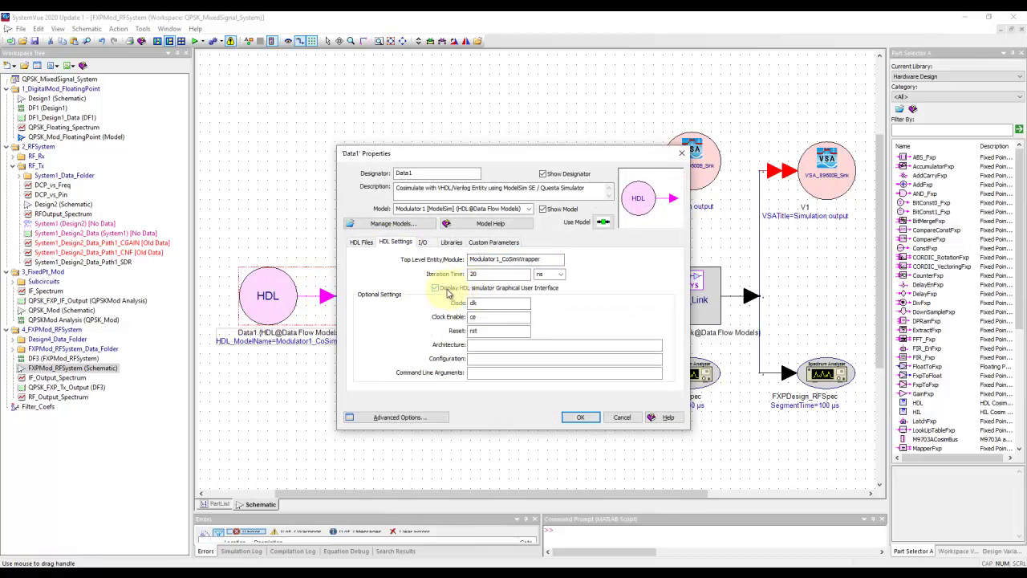
left_click(577, 417)
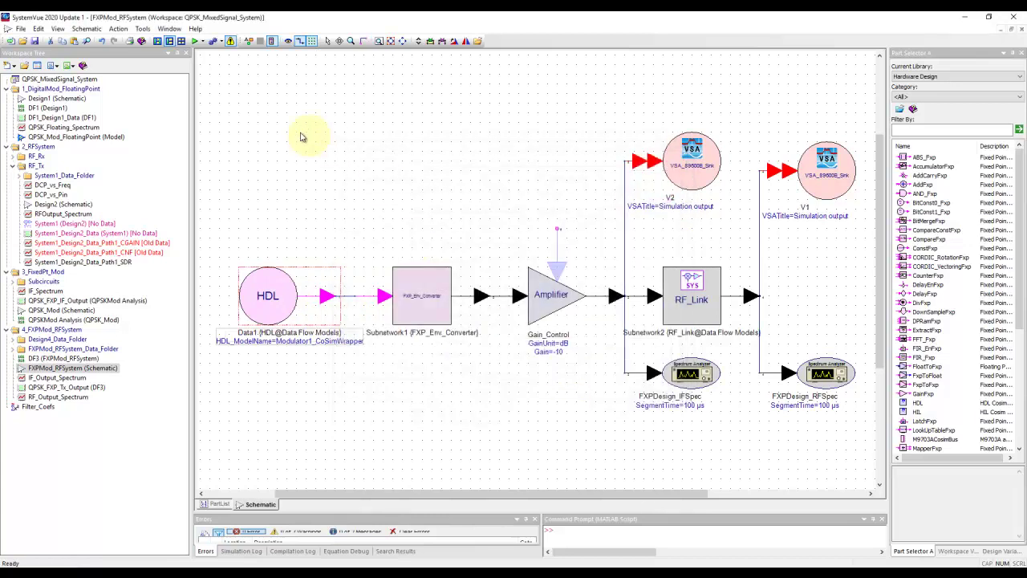
left_click(195, 41)
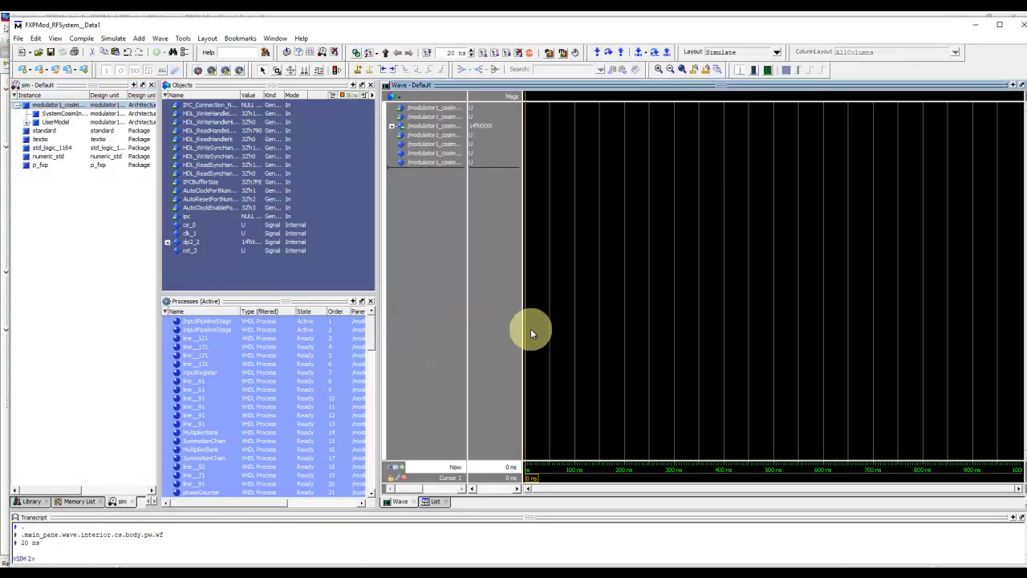
Run the co-simulation to completion with 'run -all' and expand the 14-bit data signal into bits
left_click(192, 560)
type("run")
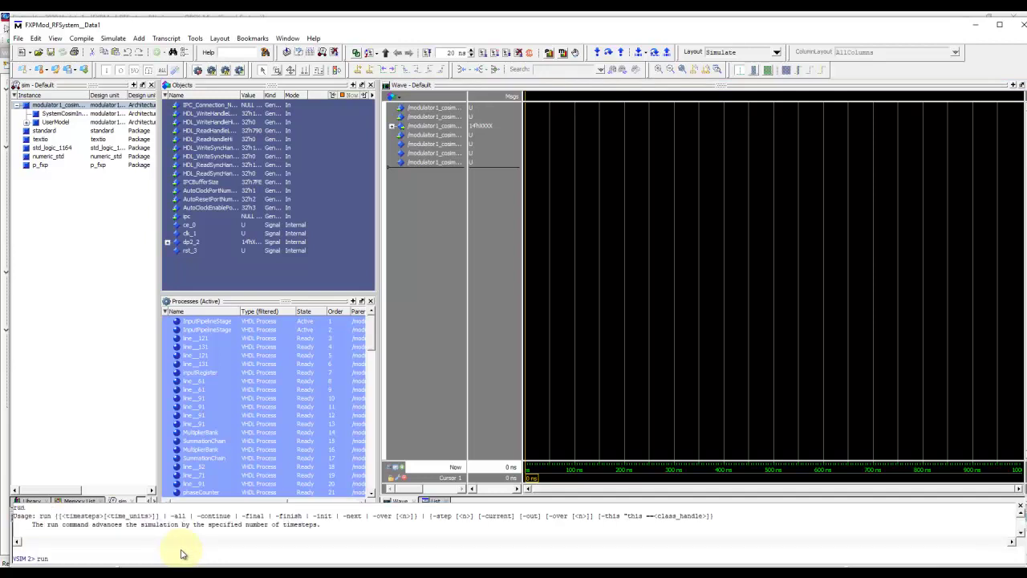
type(" -all")
key("Return")
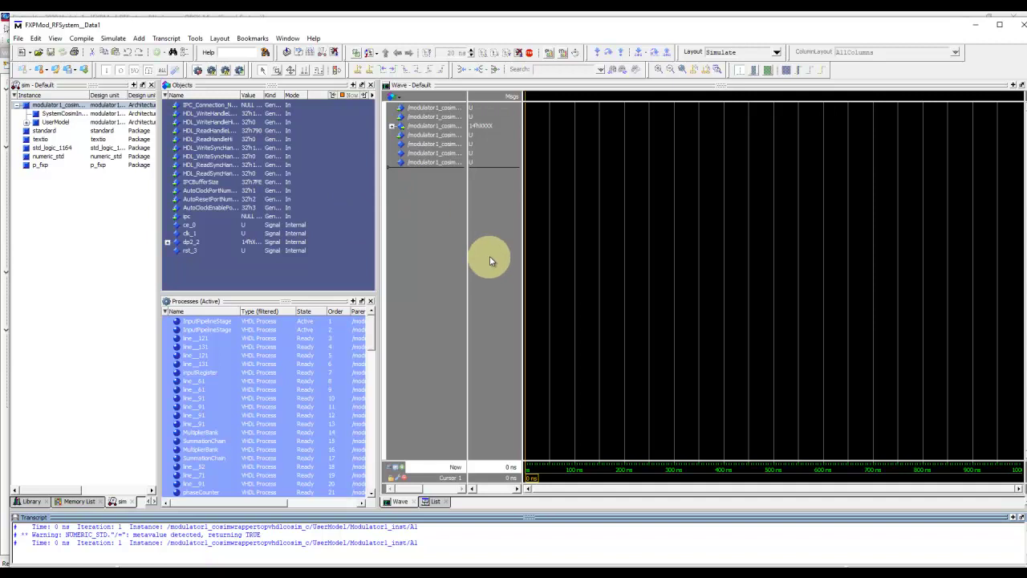
left_click(391, 126)
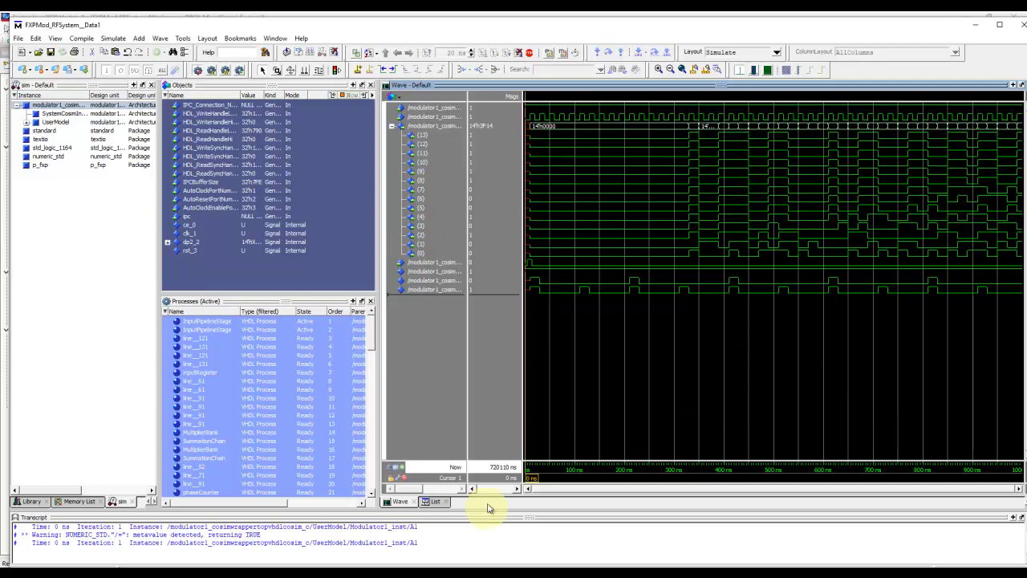
Set the V2 IF output analyzer's spectrum span to 20 MHz
left_click(484, 571)
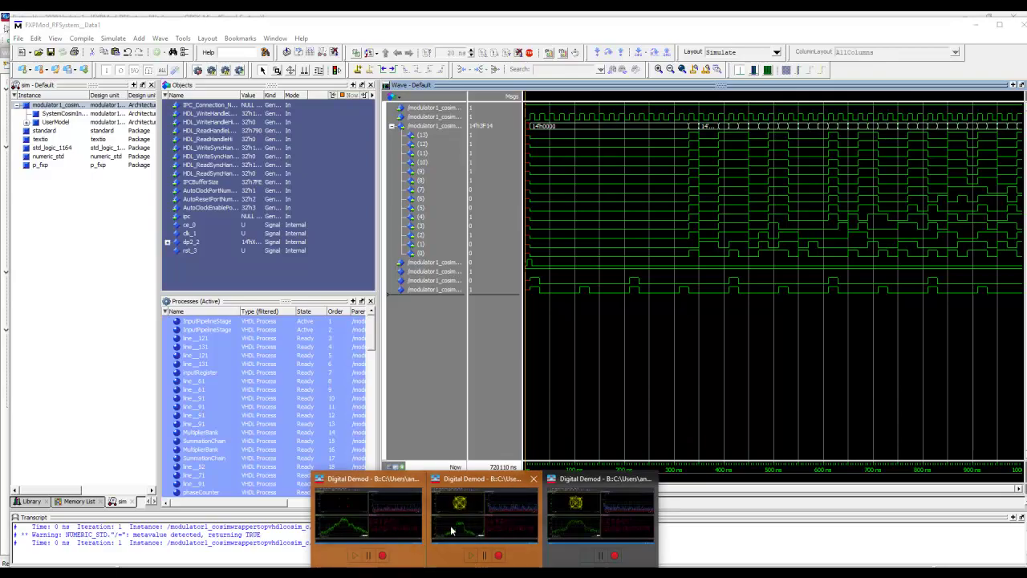
left_click(470, 518)
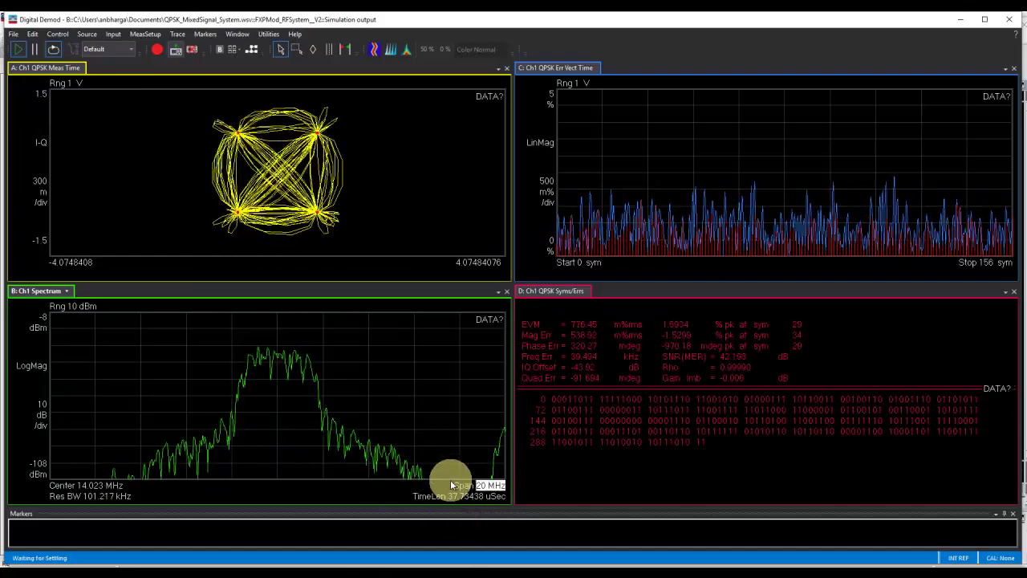
type("20")
key("Return")
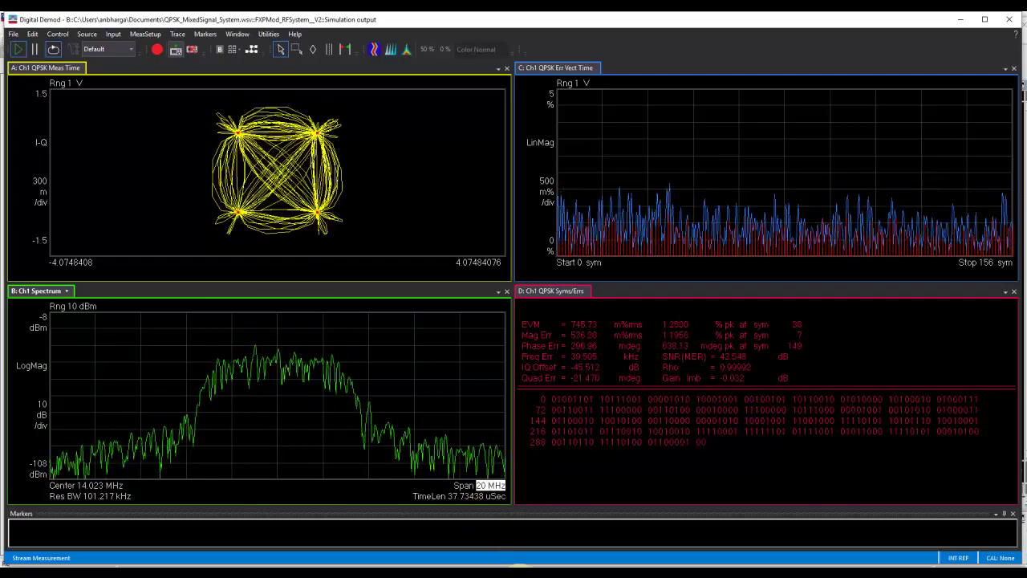
Compare the ModelSim waveforms, then show the V1 RF output analyzer's QPSK constellation and EVM
left_click(500, 562)
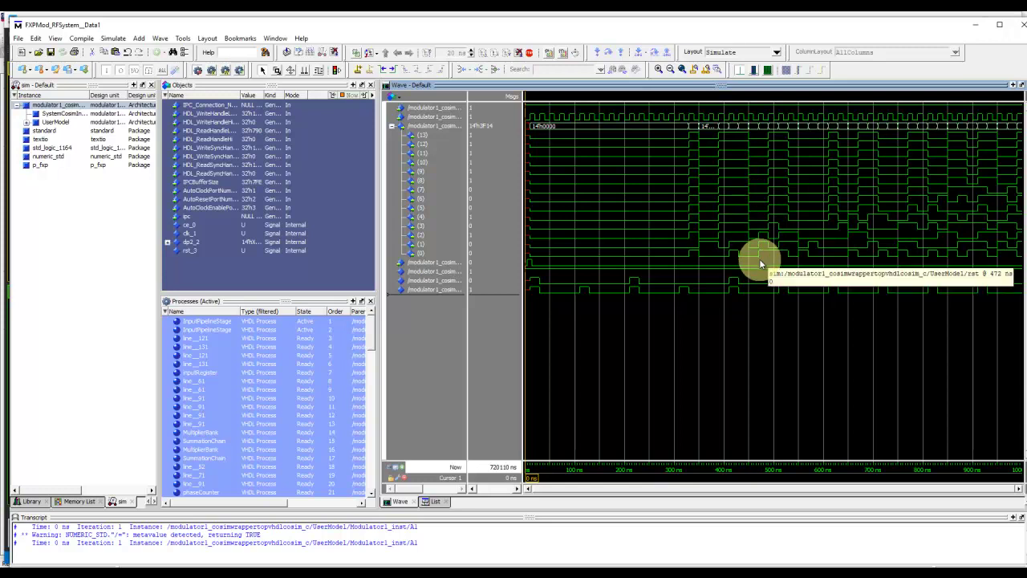
mouse_move(489, 571)
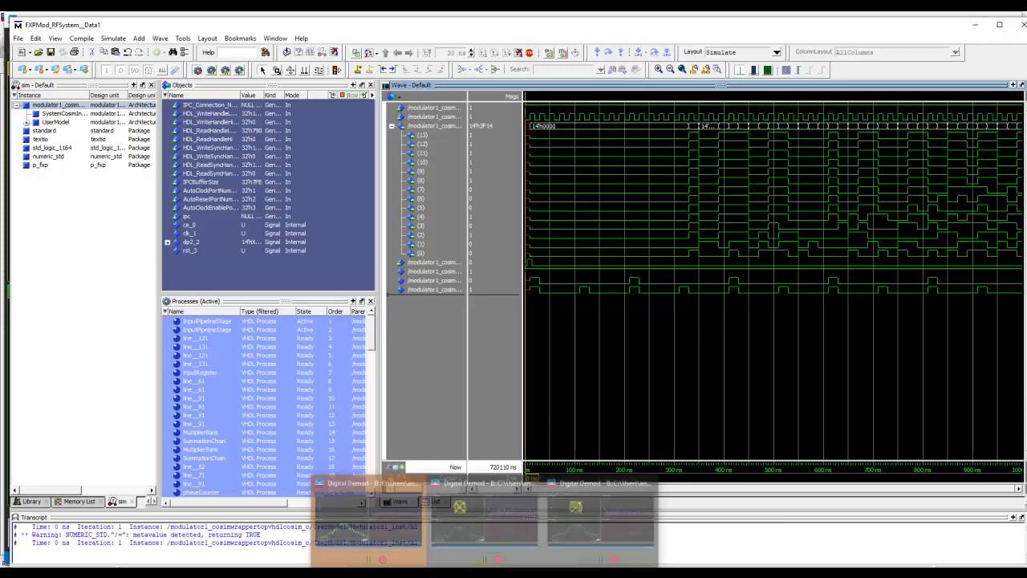
left_click(382, 532)
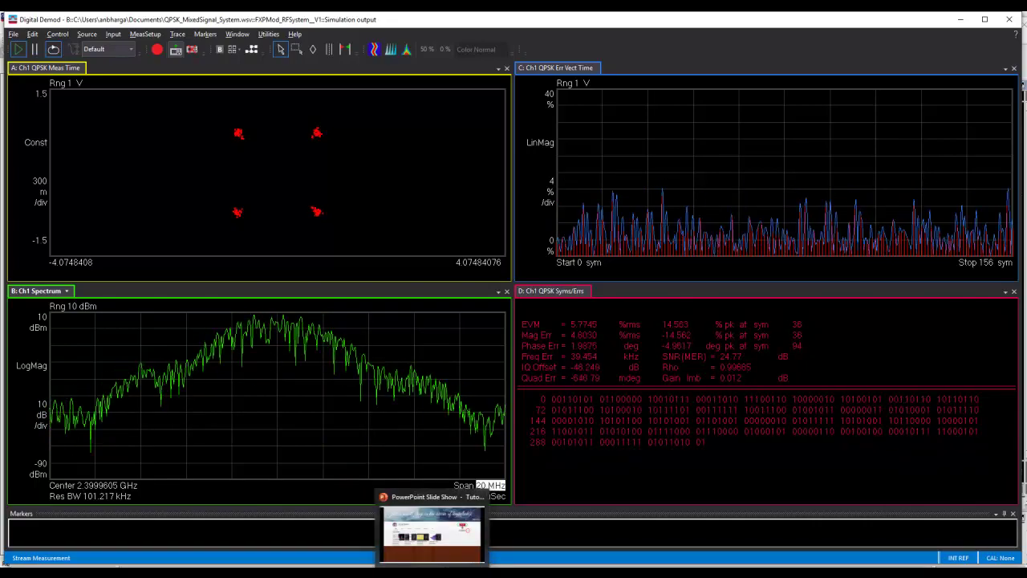
Reveal the 'Thanks for watching the tutorial' message on the final PowerPoint slide
left_click(429, 549)
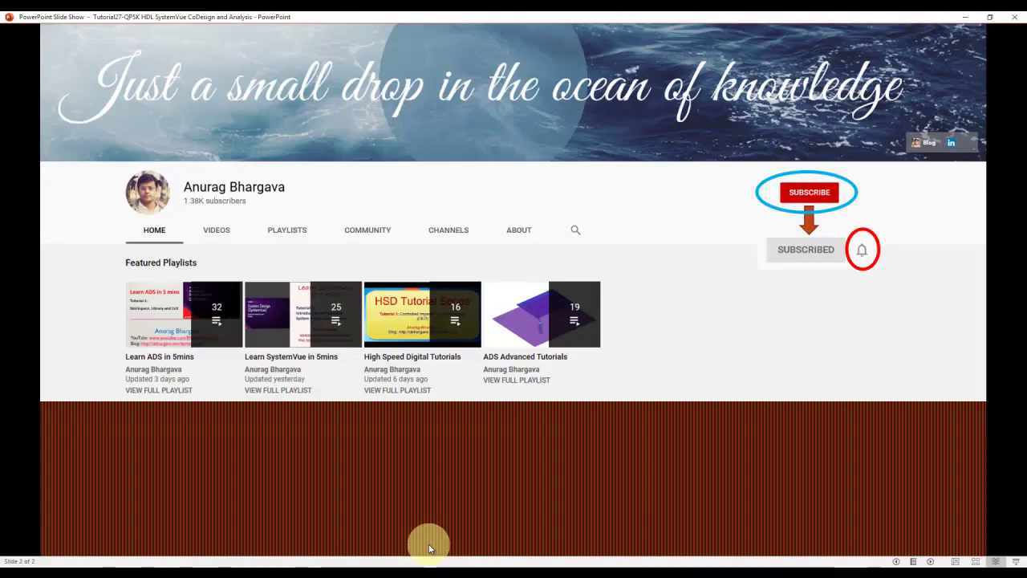
left_click(414, 452)
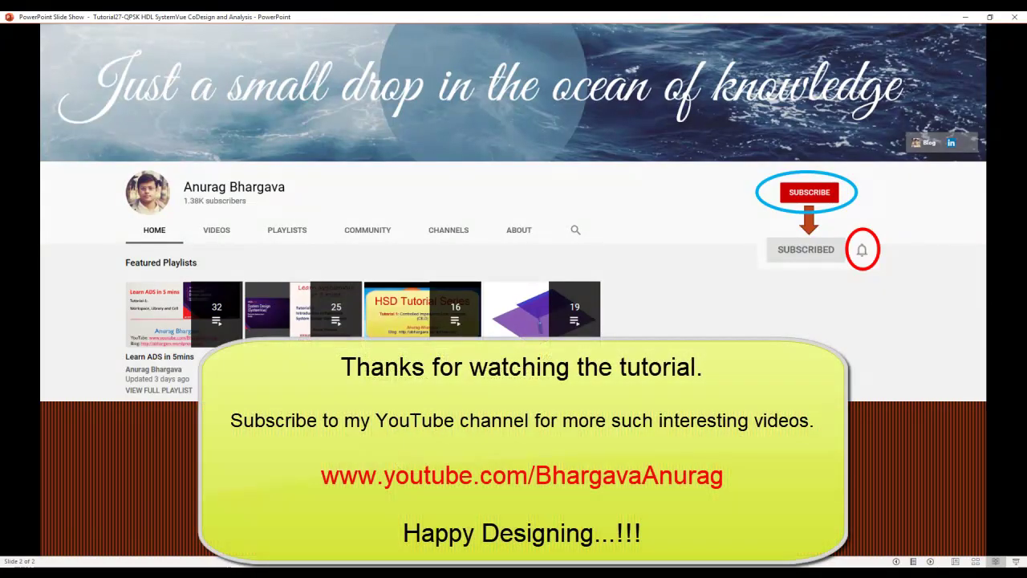